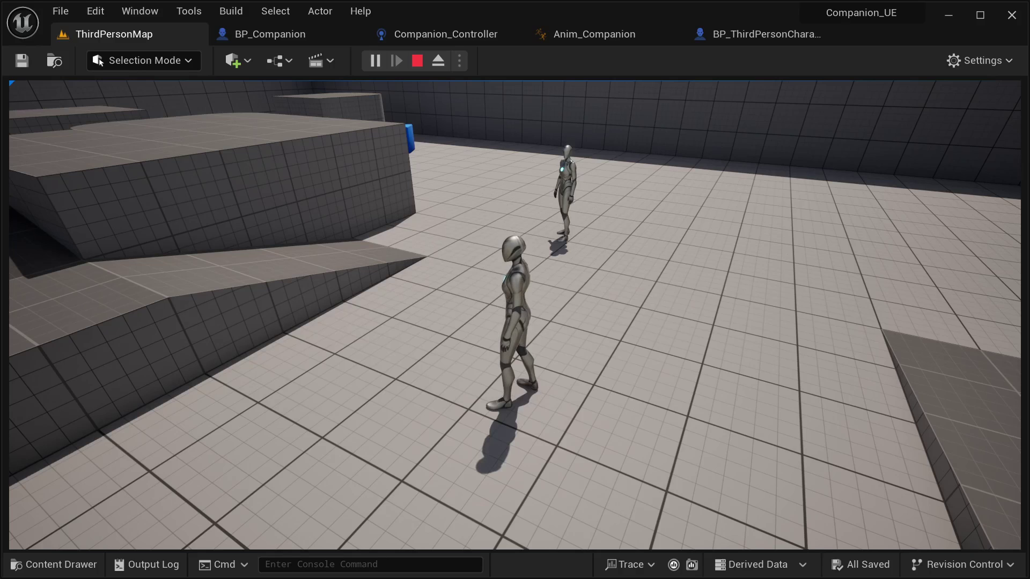
- End the play test and return to editing the ThirdPersonMap level
key(w)
key(Escape)
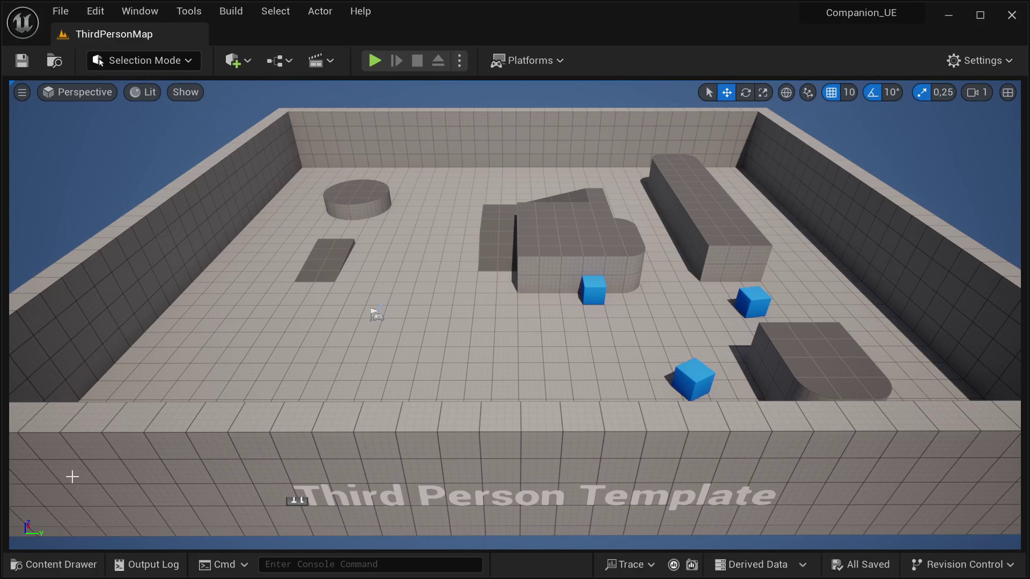
- Create a folder named Companion in Content and open it
click(63, 559)
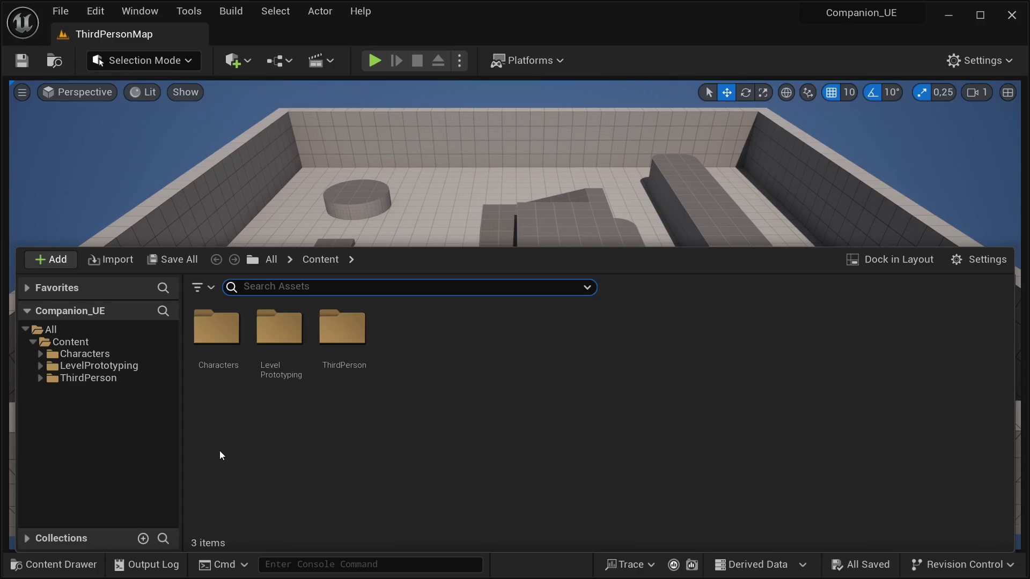
right_click(437, 334)
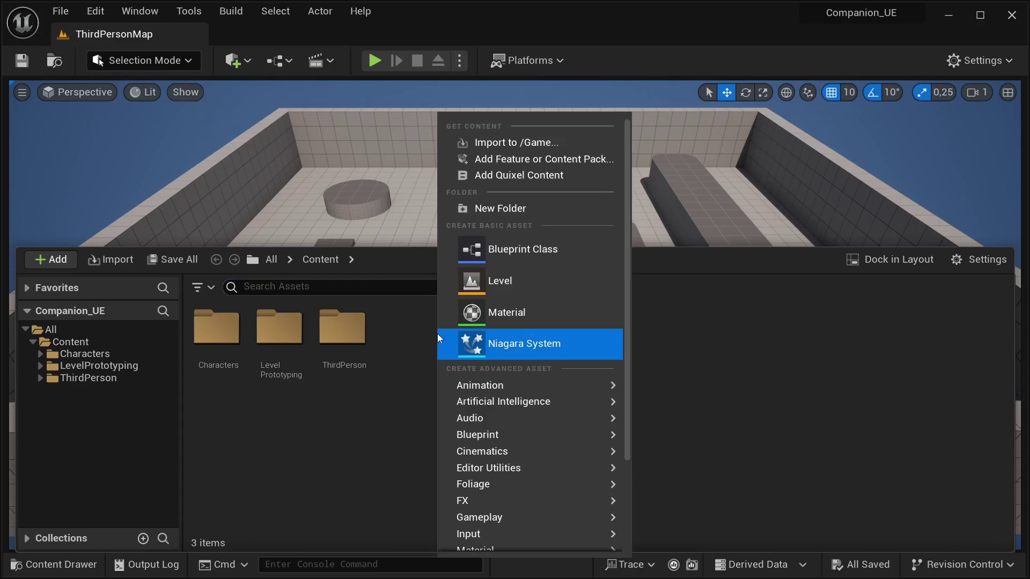
click(504, 208)
text(Companion)
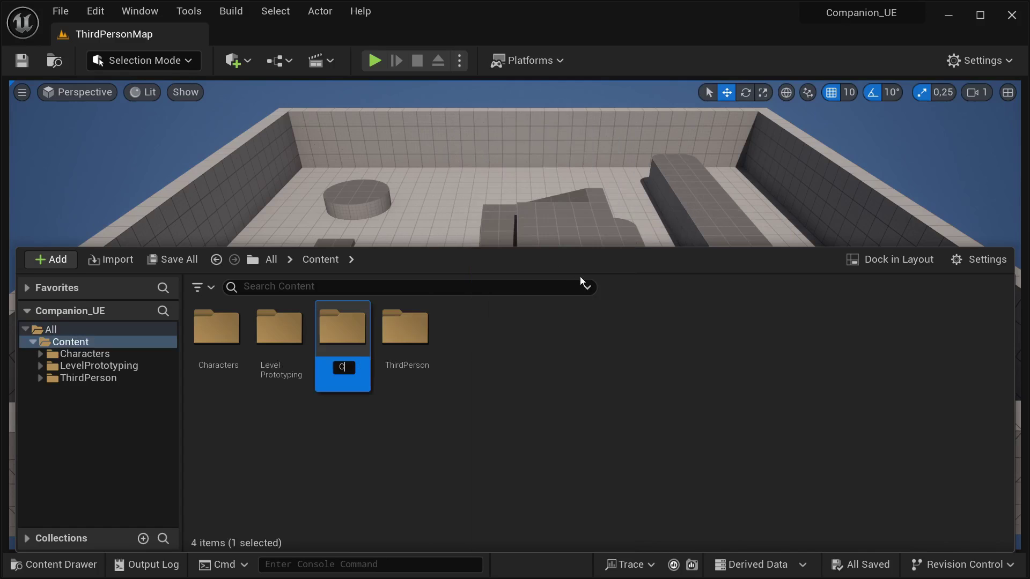
key(Return)
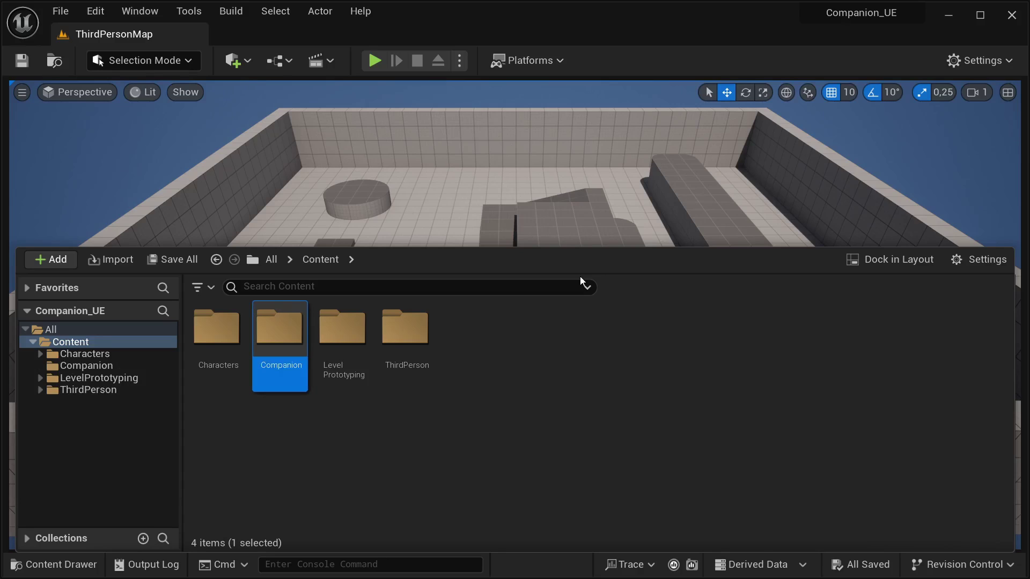
double_click(289, 355)
- Create a Character-based Blueprint Class named BP_Companion inside the Companion folder
right_click(290, 360)
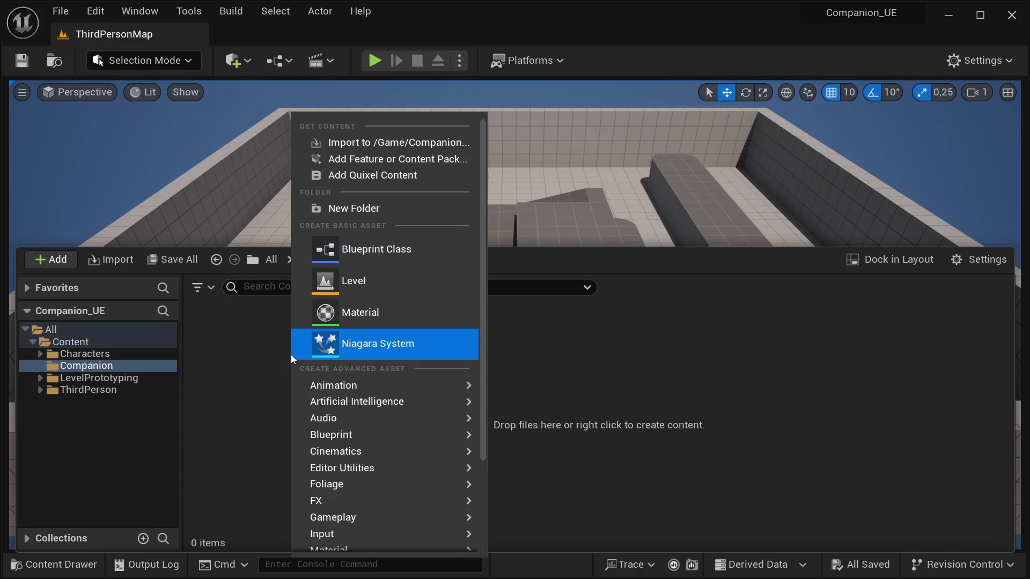
click(388, 256)
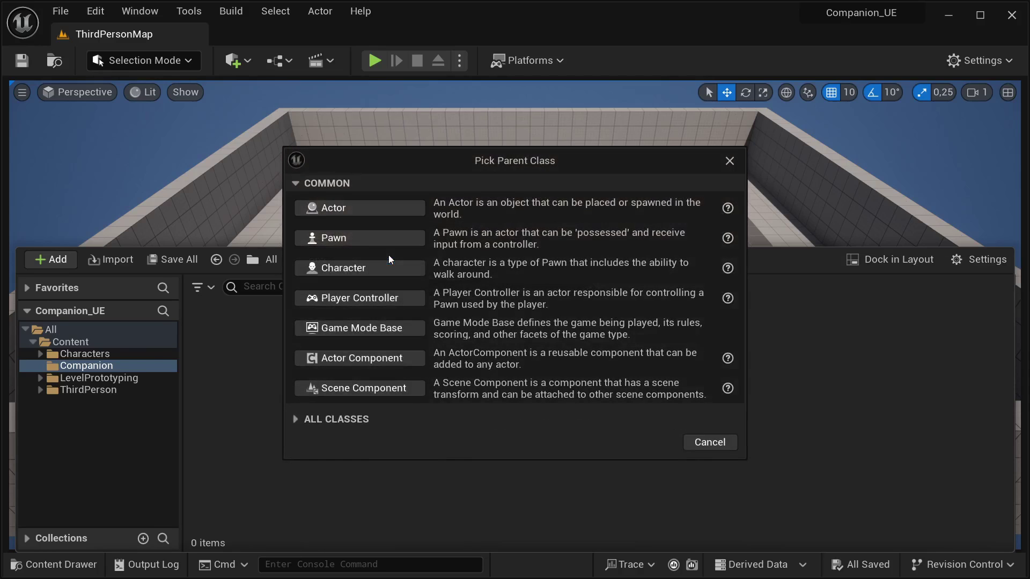
click(353, 263)
text(BP)
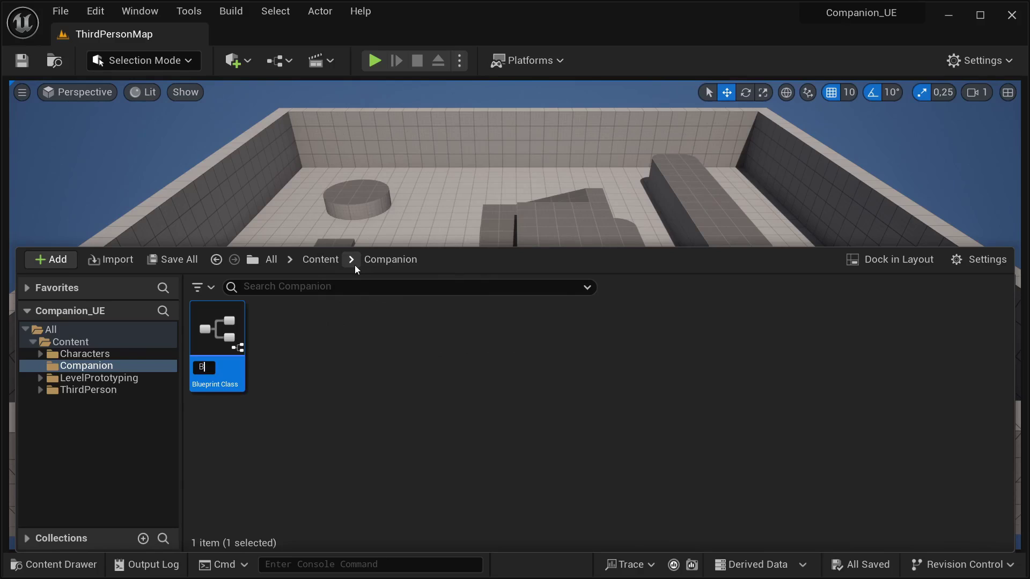
text(_Com)
text(panion)
key(Return)
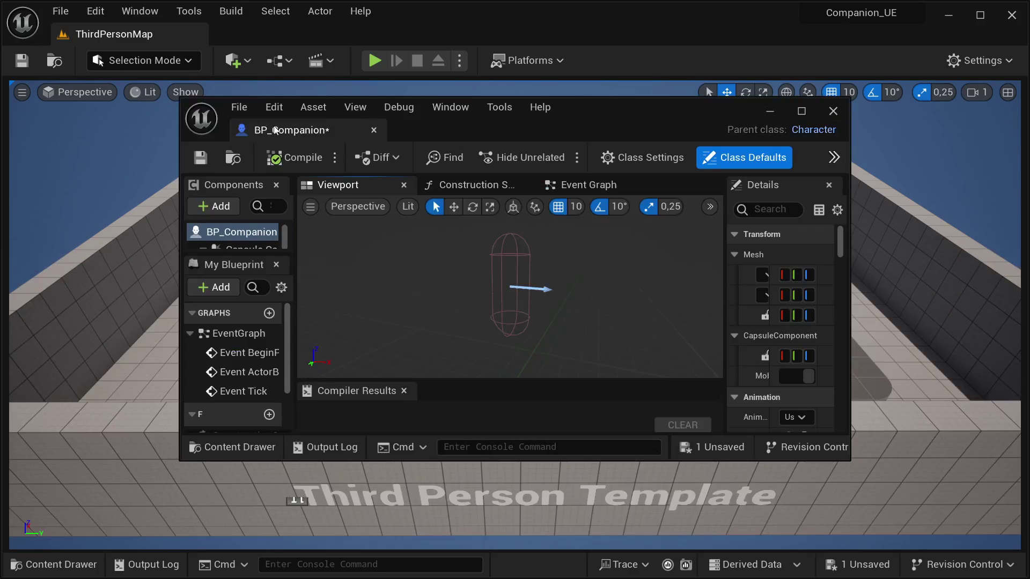
- Dock the BP_Companion editor and set the Mesh component's Skeletal Mesh Asset to SKM_Quinn
drag(274, 130, 239, 38)
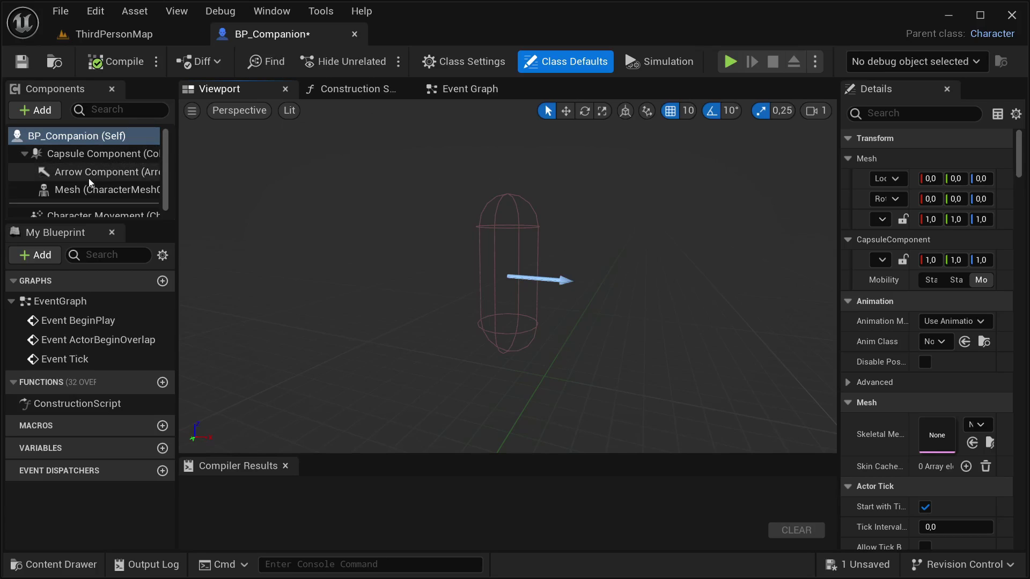
click(65, 192)
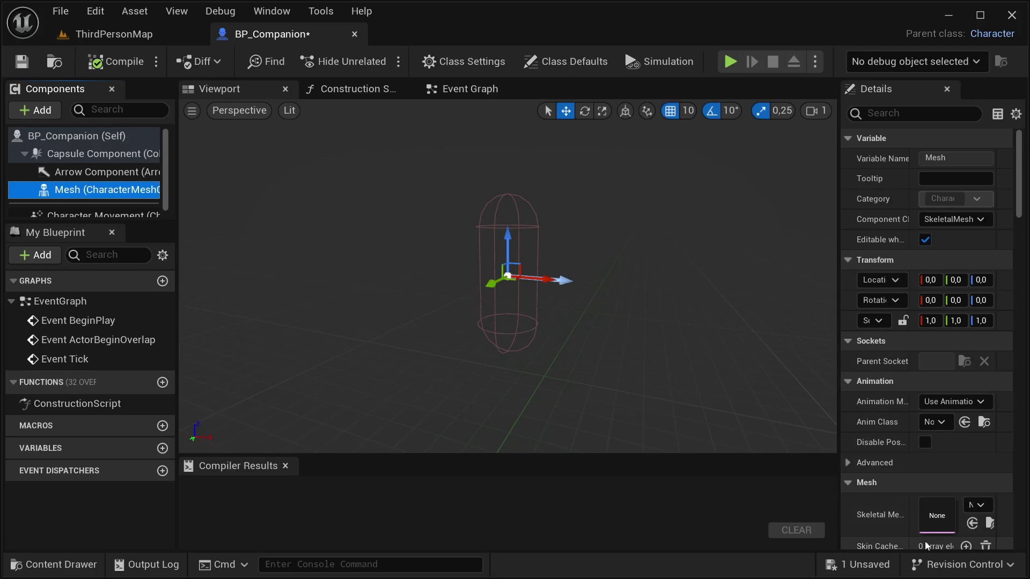
drag(839, 471, 708, 472)
scroll(879, 476, down, 3)
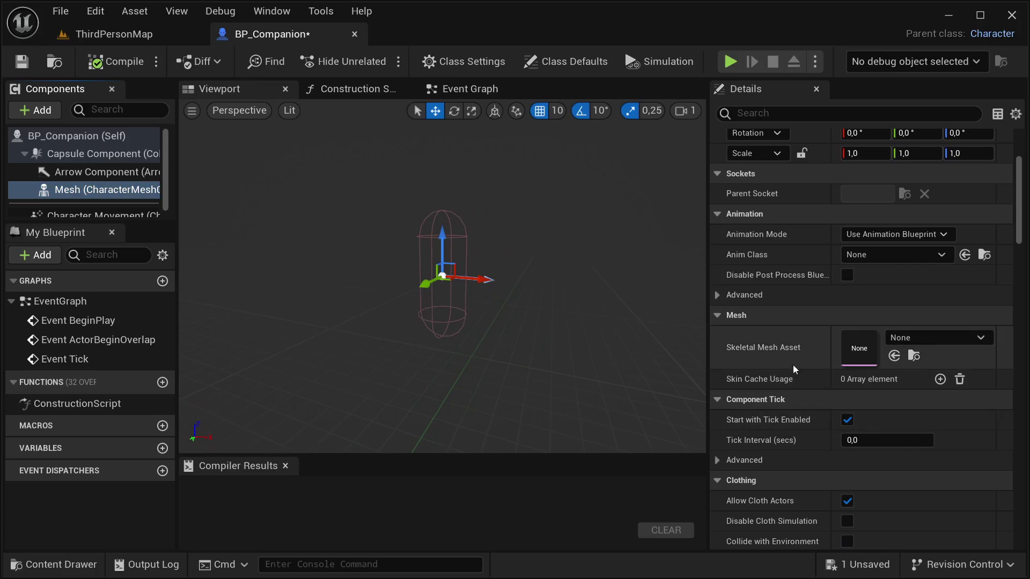
click(938, 339)
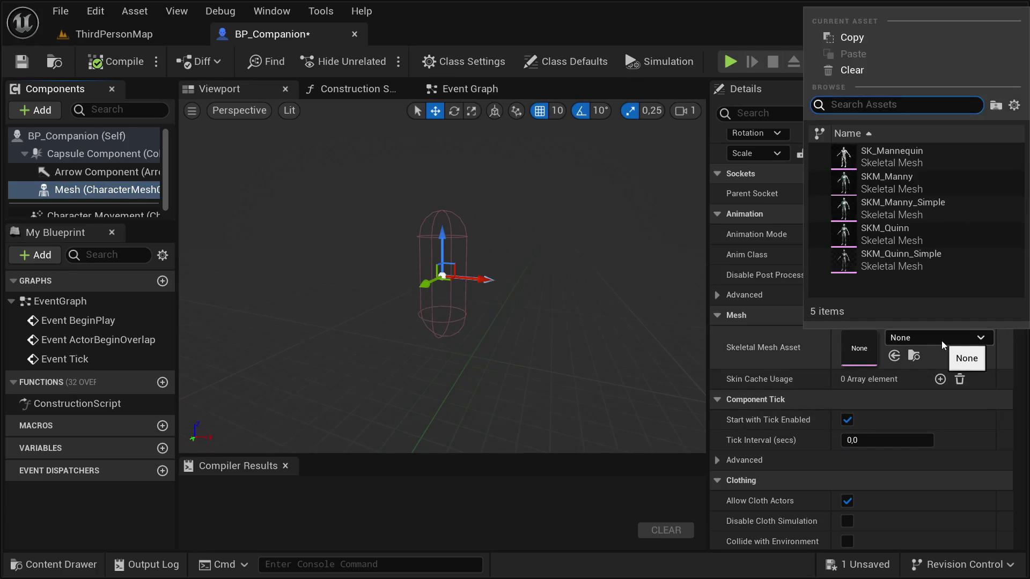
mouse_move(877, 239)
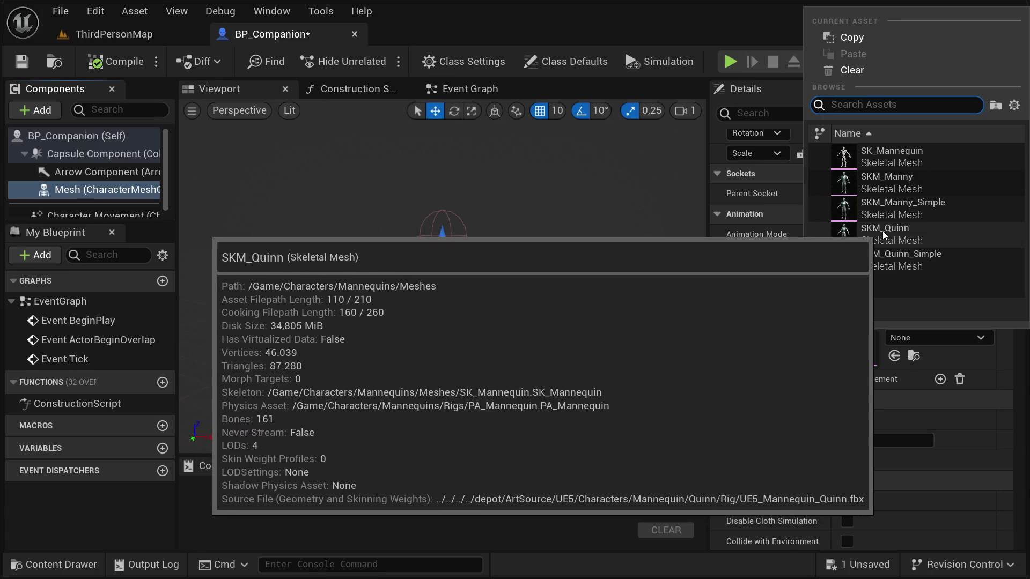
key(Escape)
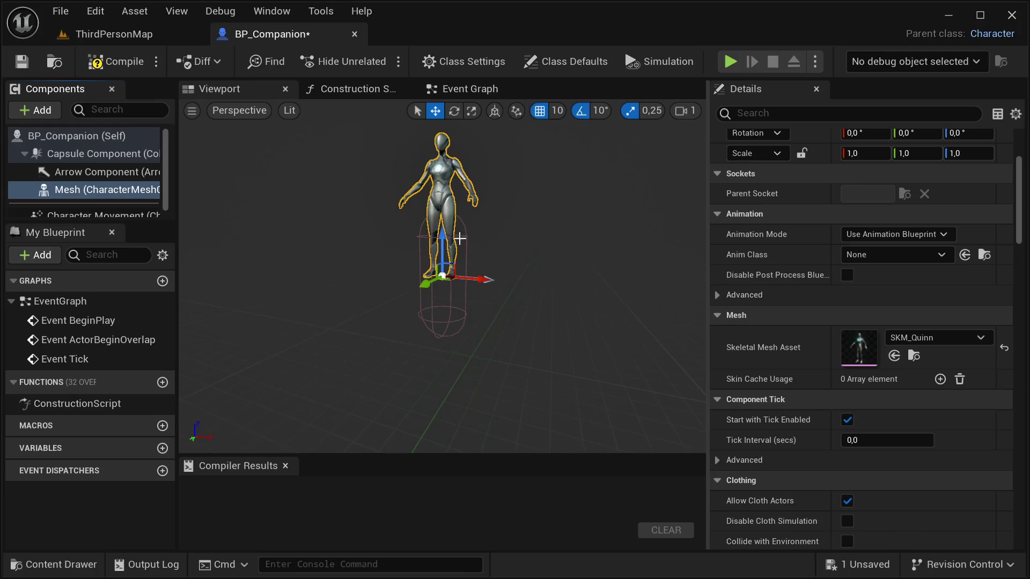
- Lower the Quinn mesh 80 units on Z and rotate it to -90 yaw
drag(441, 229, 432, 299)
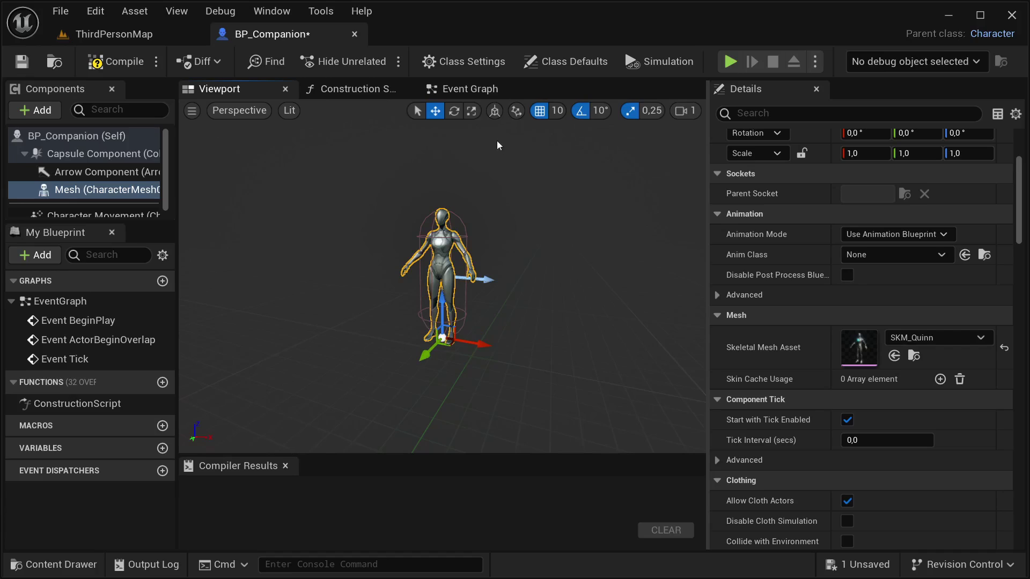
click(459, 113)
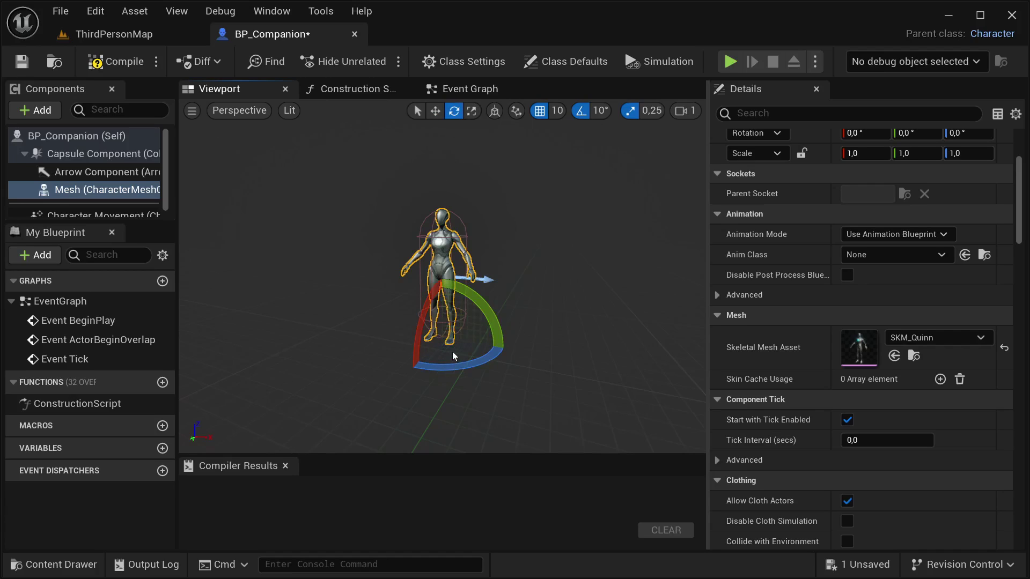
drag(460, 373, 432, 377)
- Compile and save BP_Companion
click(107, 62)
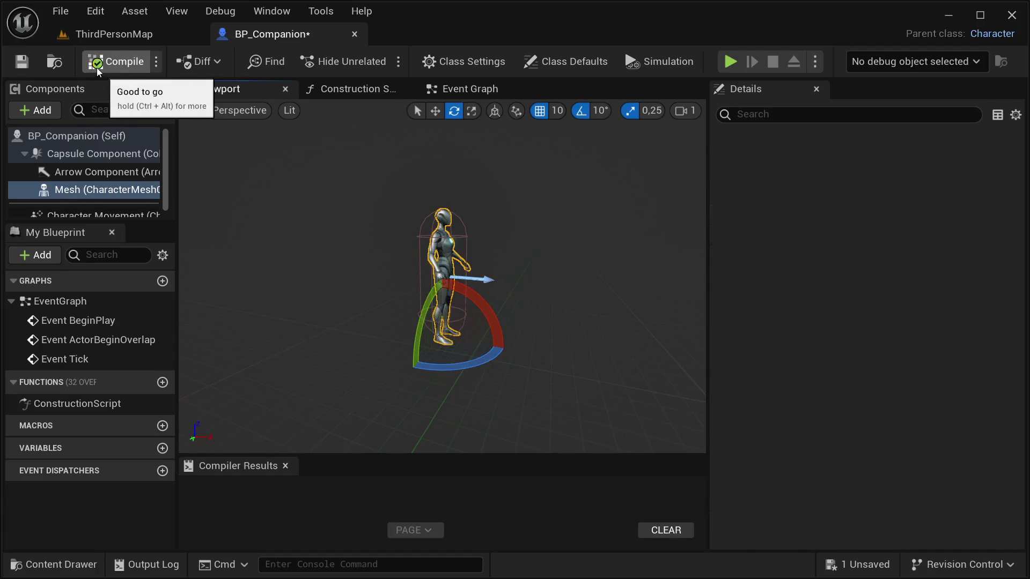
click(22, 62)
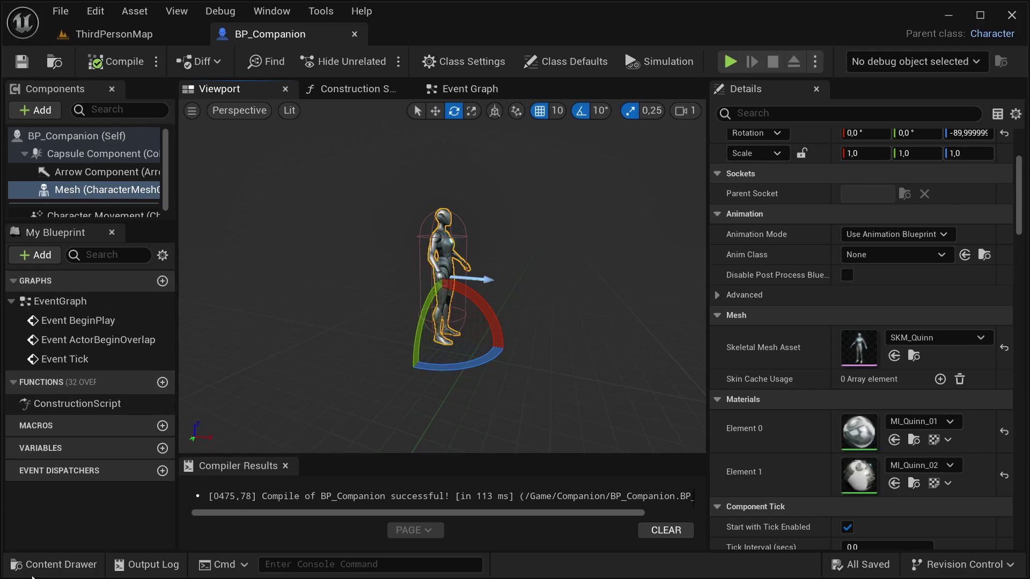
click(48, 564)
click(384, 472)
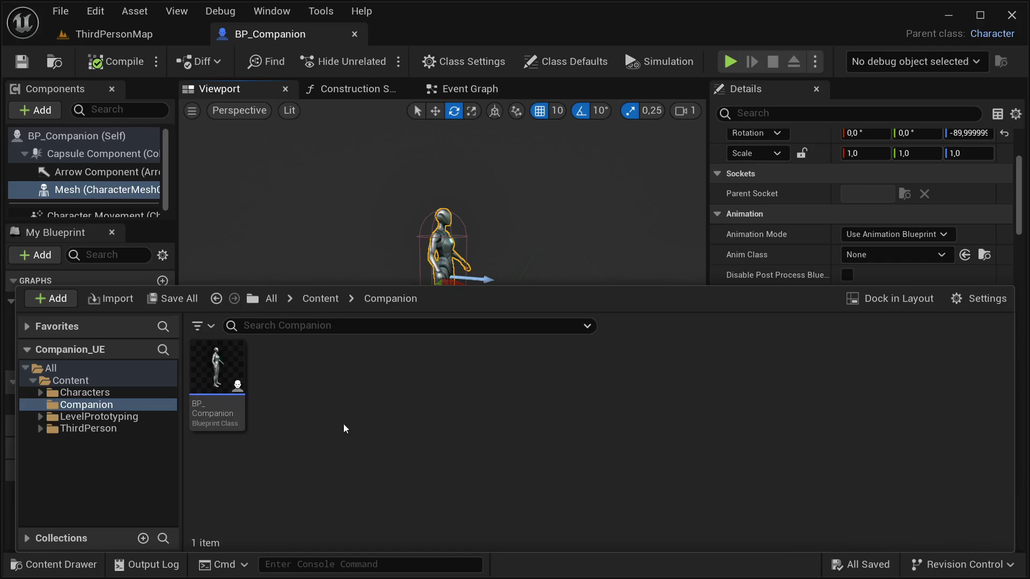
- Add a Blueprint Class with parent AIController, found via 'ai contro', named Companion_Controller
right_click(304, 386)
mouse_move(304, 387)
scroll(343, 413, down, 1)
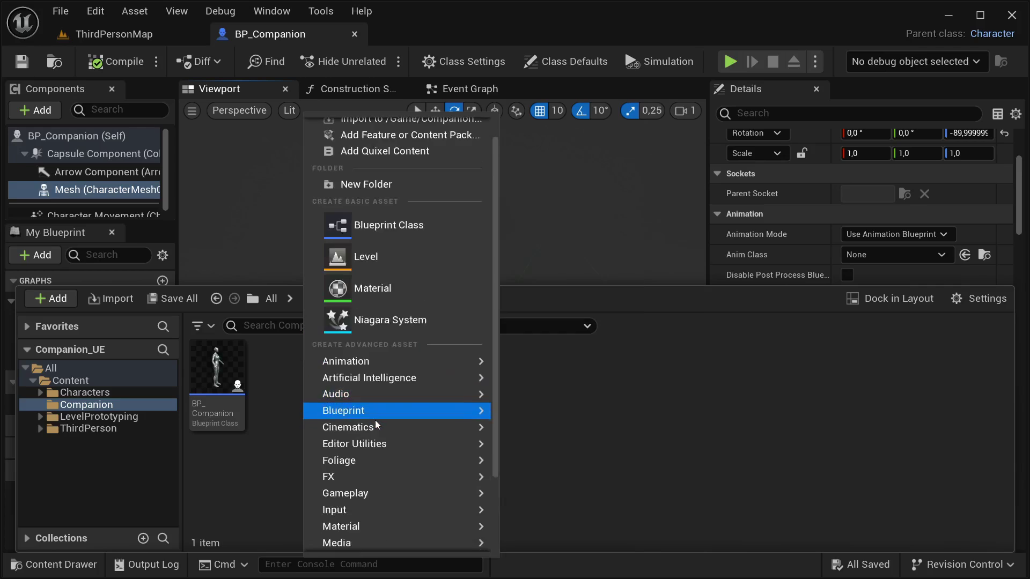
click(410, 225)
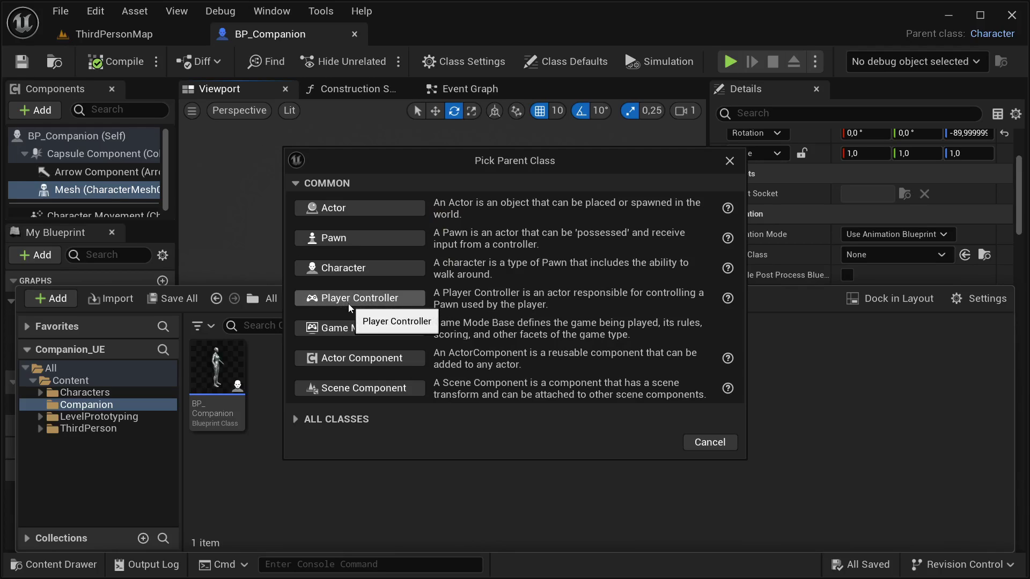
click(296, 421)
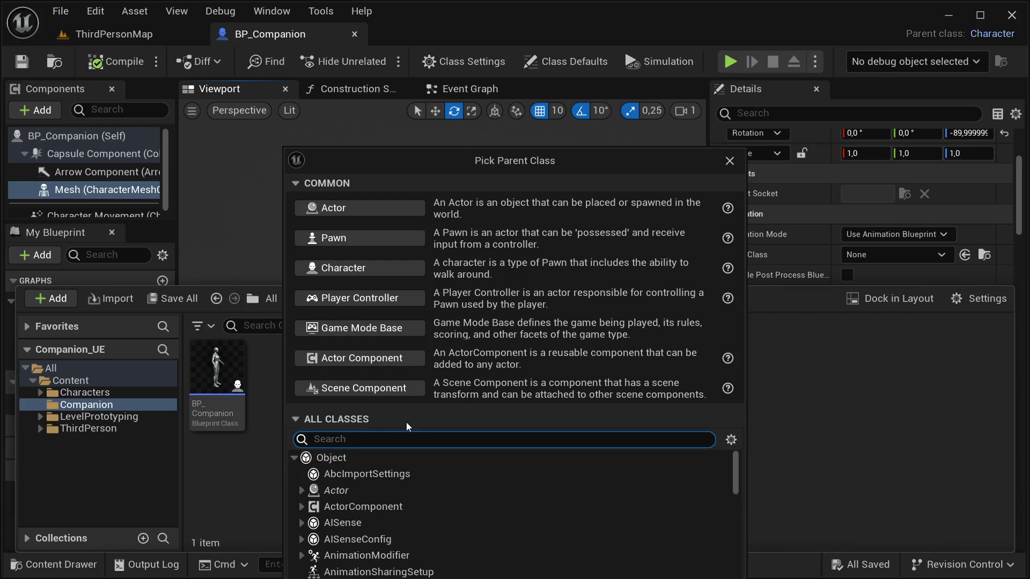
text(ai contro)
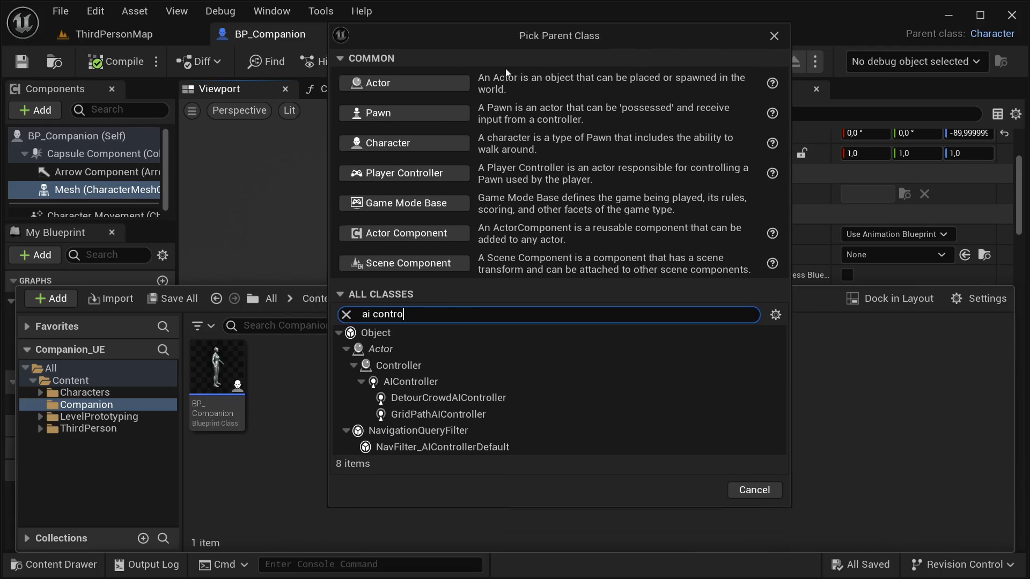
click(405, 380)
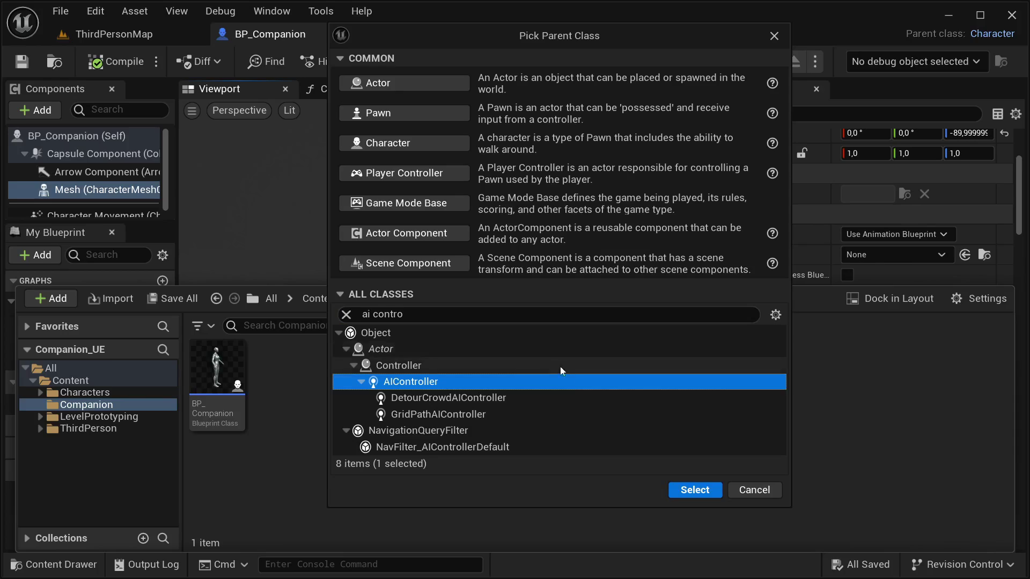
click(692, 491)
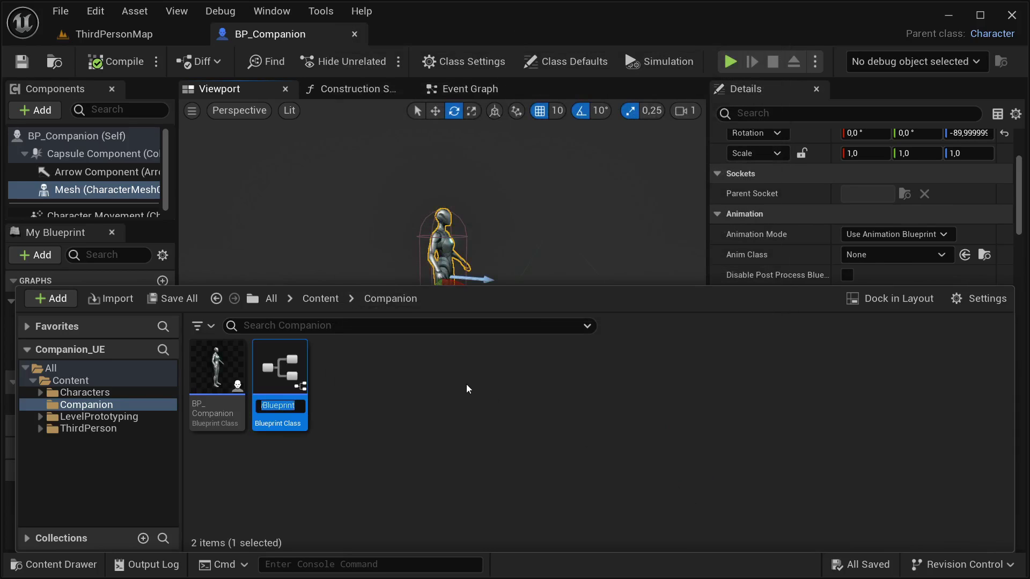
text(Companion_)
text(Controller)
key(Return)
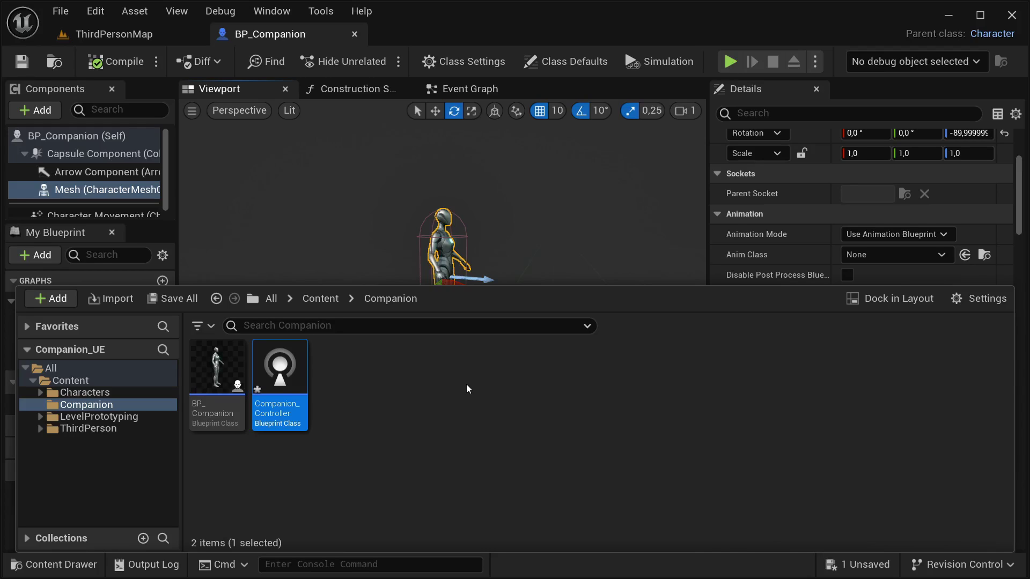
- Create a Behavior Tree asset named BT_Companion_Behavior in the Companion folder and open it
right_click(390, 386)
mouse_move(390, 387)
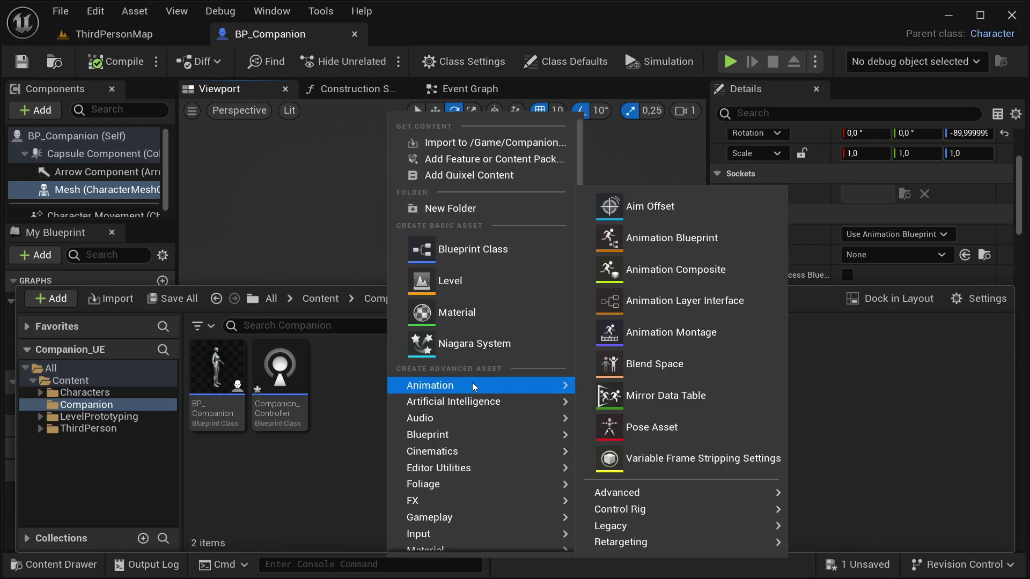
mouse_move(449, 405)
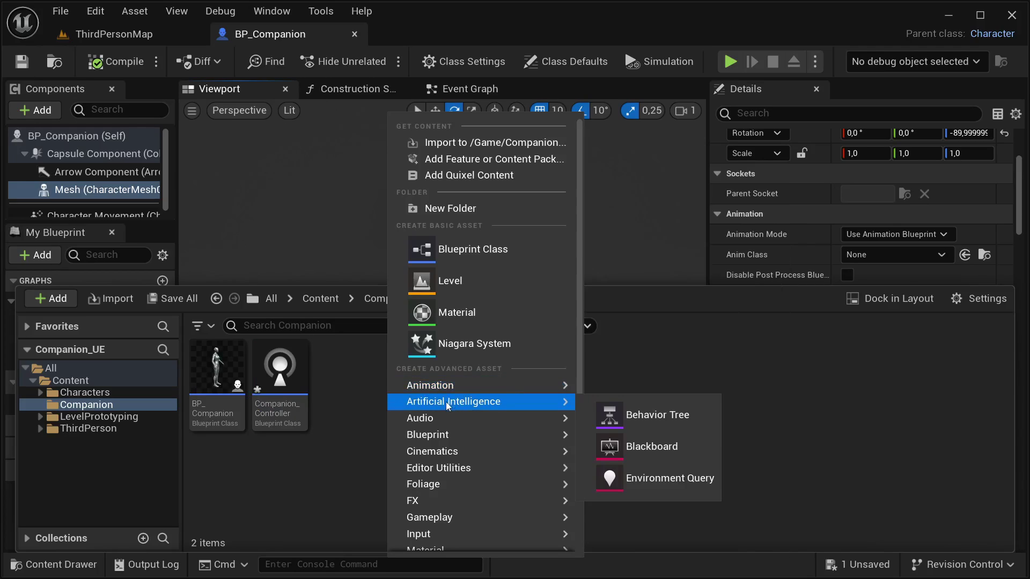
click(637, 414)
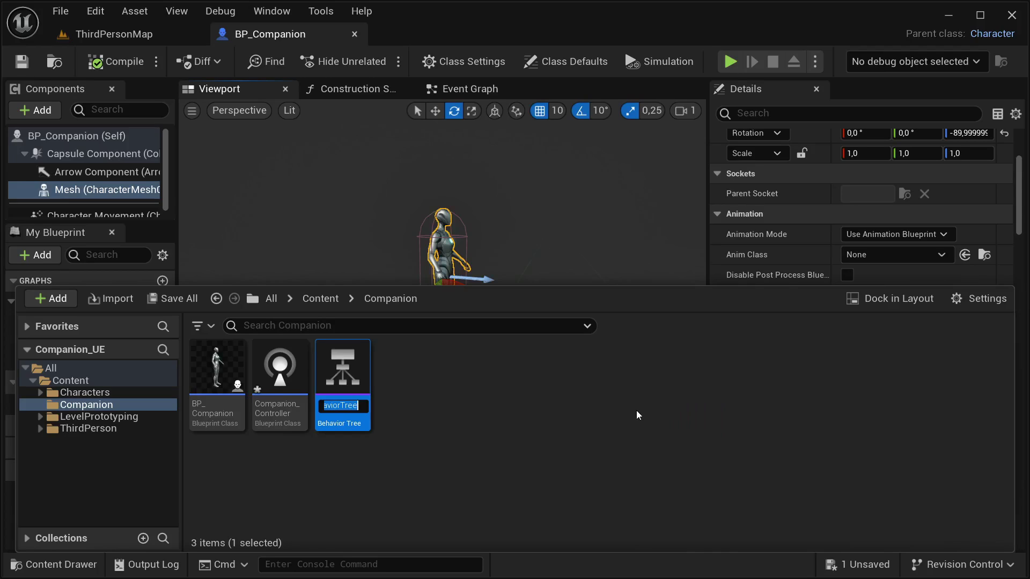
text(BT_Companion)
text(_Behavior)
key(Return)
key(Return)
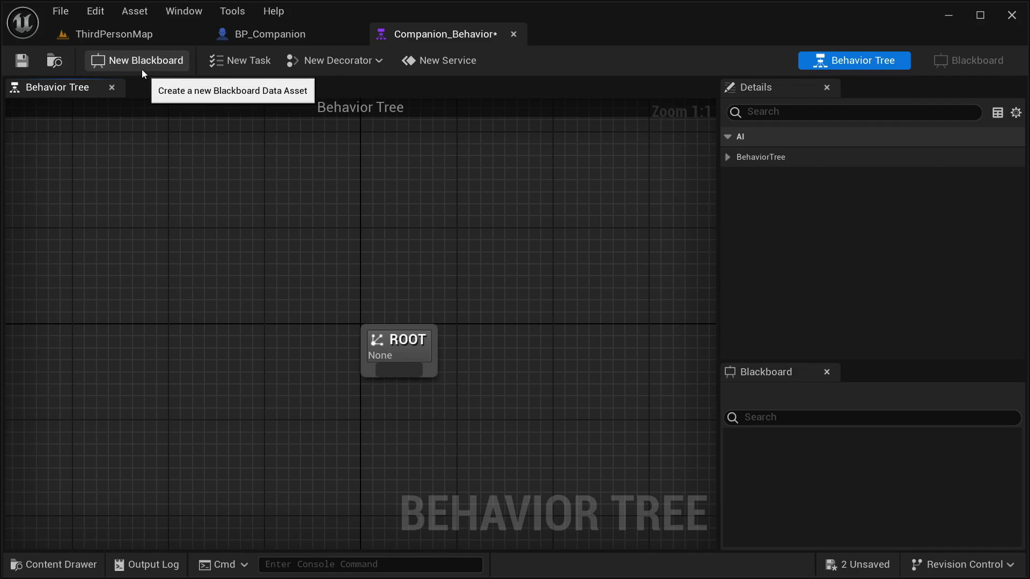
- Give the behavior tree a new blackboard saved as BB_Companion, then save and close it
click(123, 63)
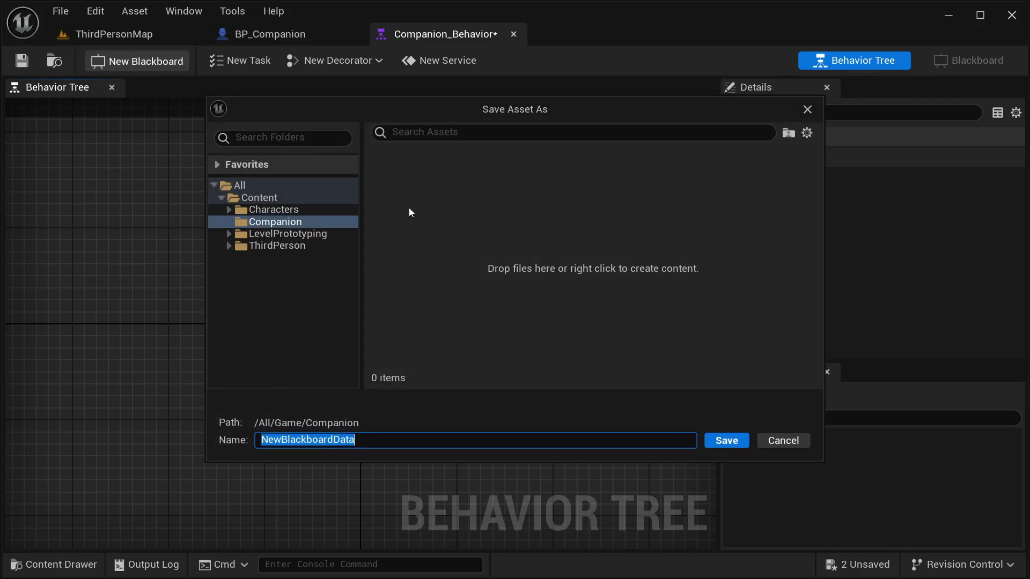
text(BB_)
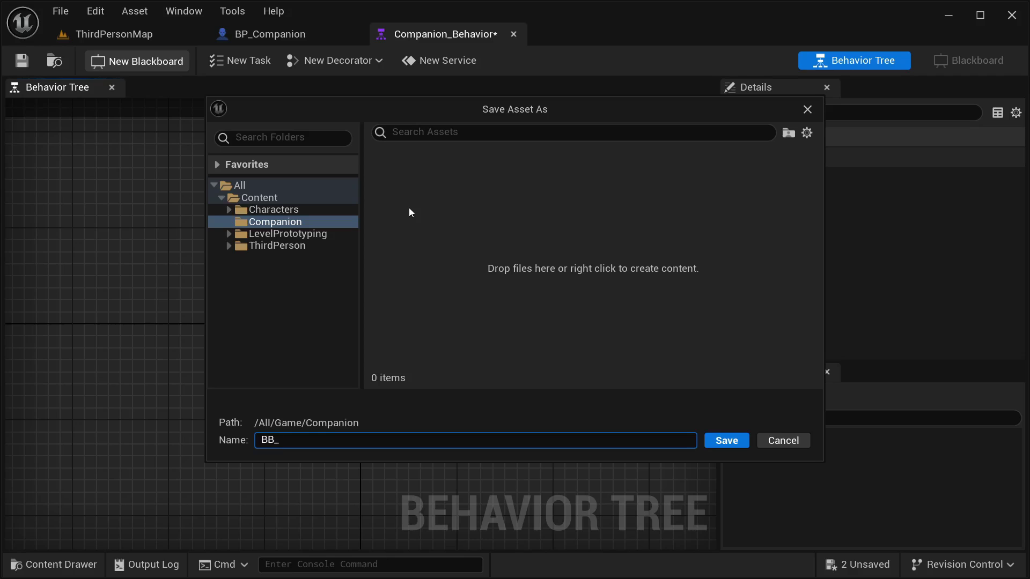
text(Companion)
key(Return)
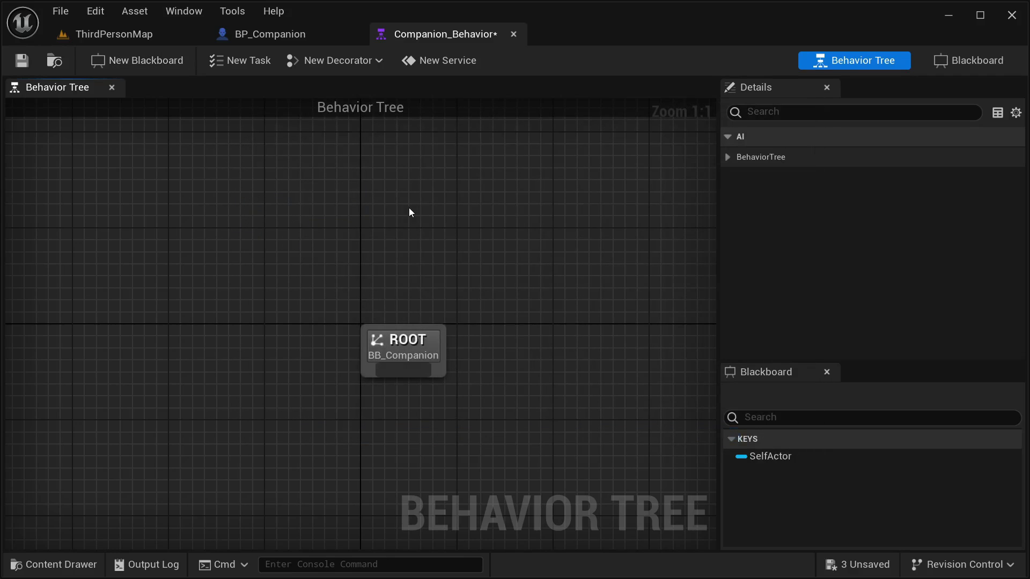
click(22, 60)
click(513, 33)
click(60, 11)
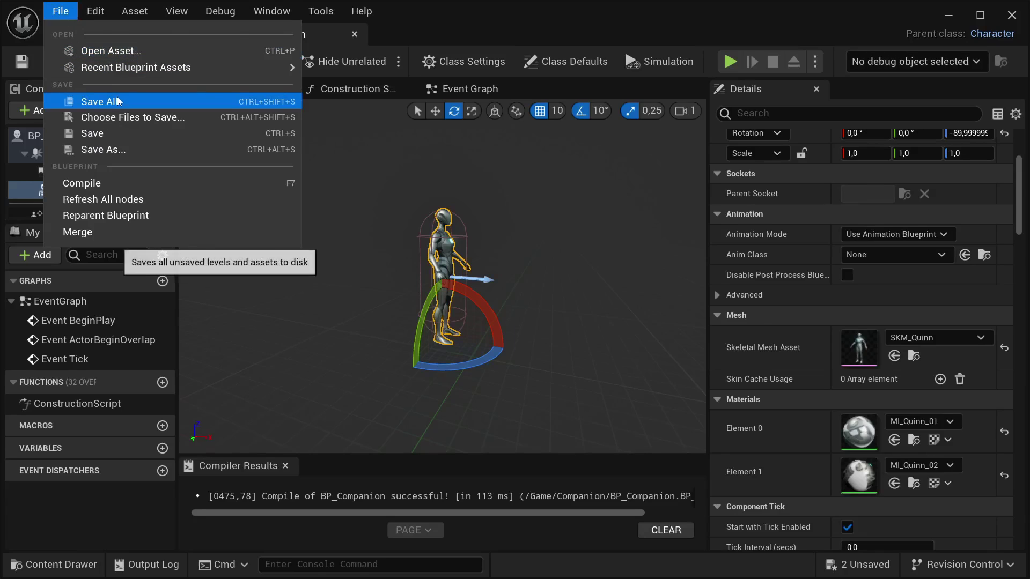
- Save all assets and open the Companion_Controller blueprint
click(86, 99)
click(59, 564)
click(394, 486)
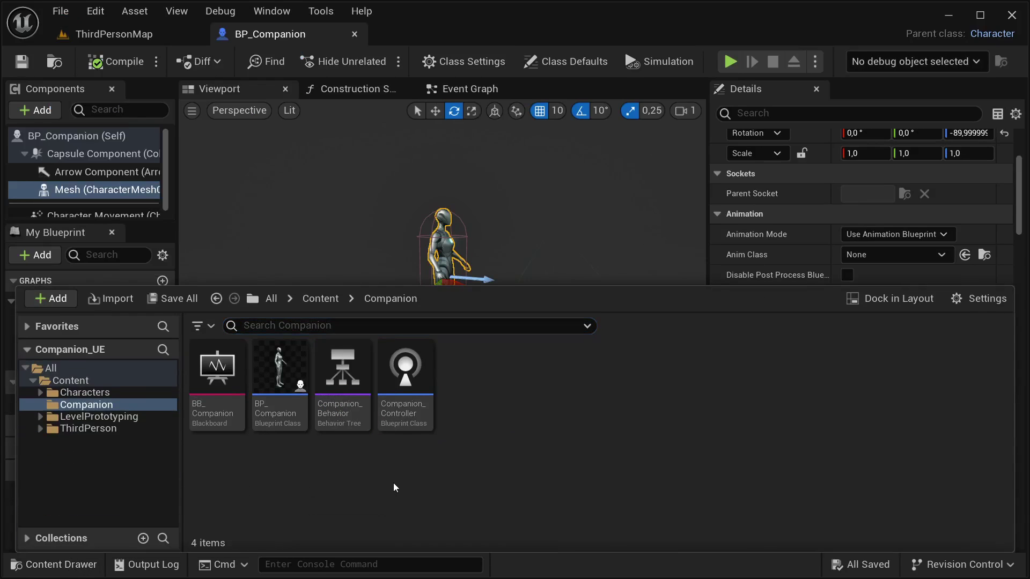
click(399, 419)
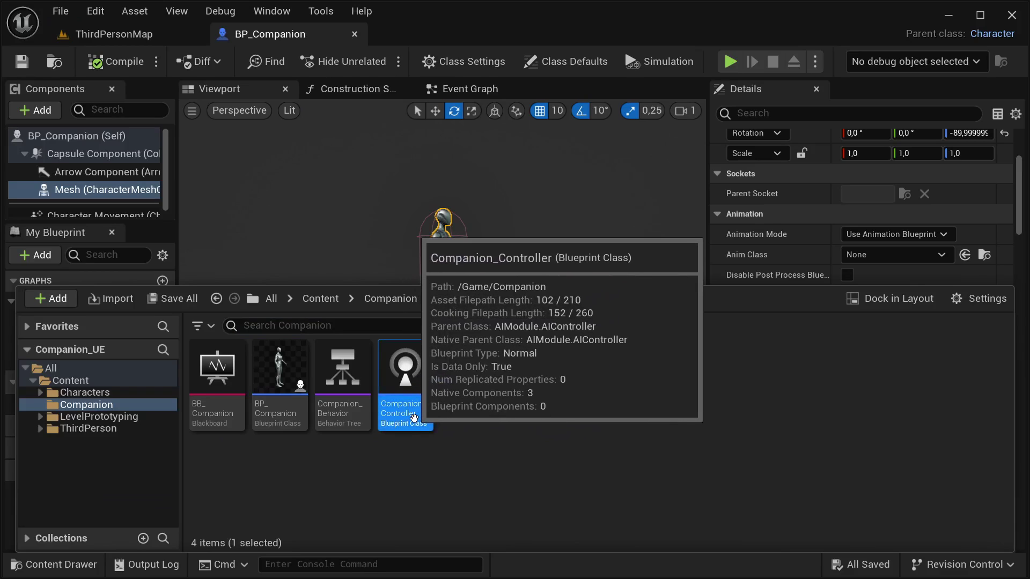
click(434, 456)
double_click(420, 414)
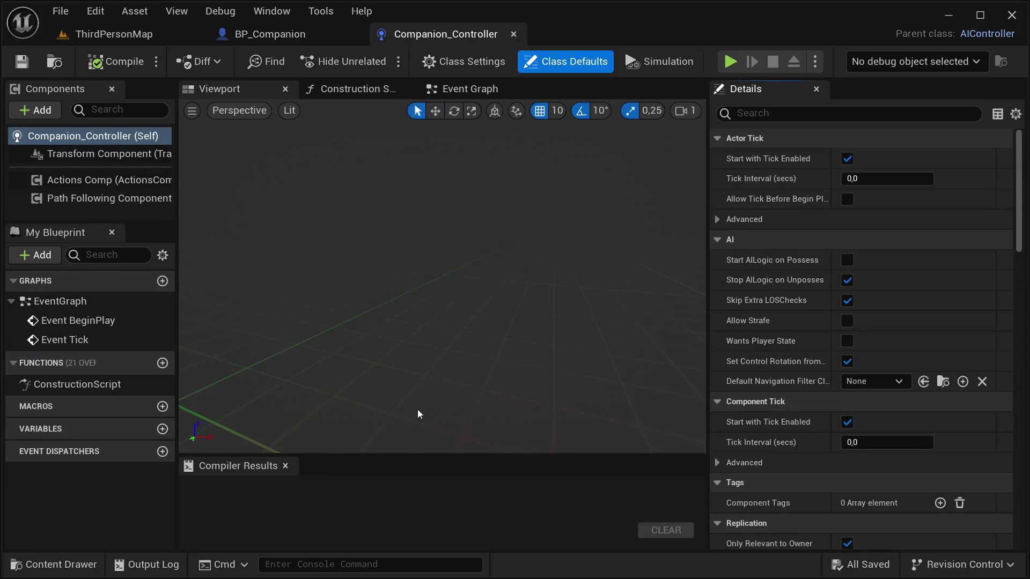
- In the Event Graph, add a Run Behavior Tree node wired to Event BeginPlay
click(481, 90)
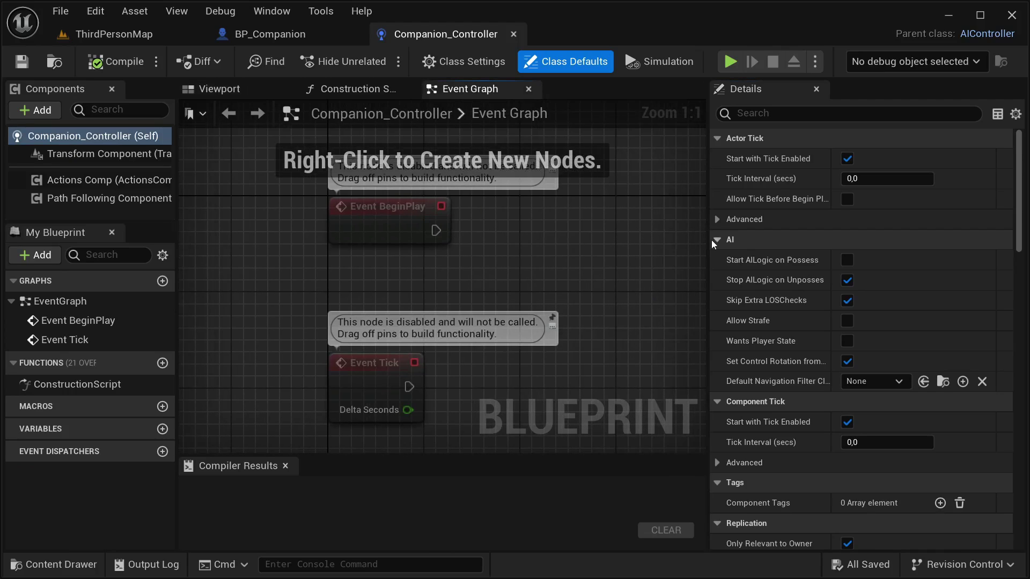
click(815, 89)
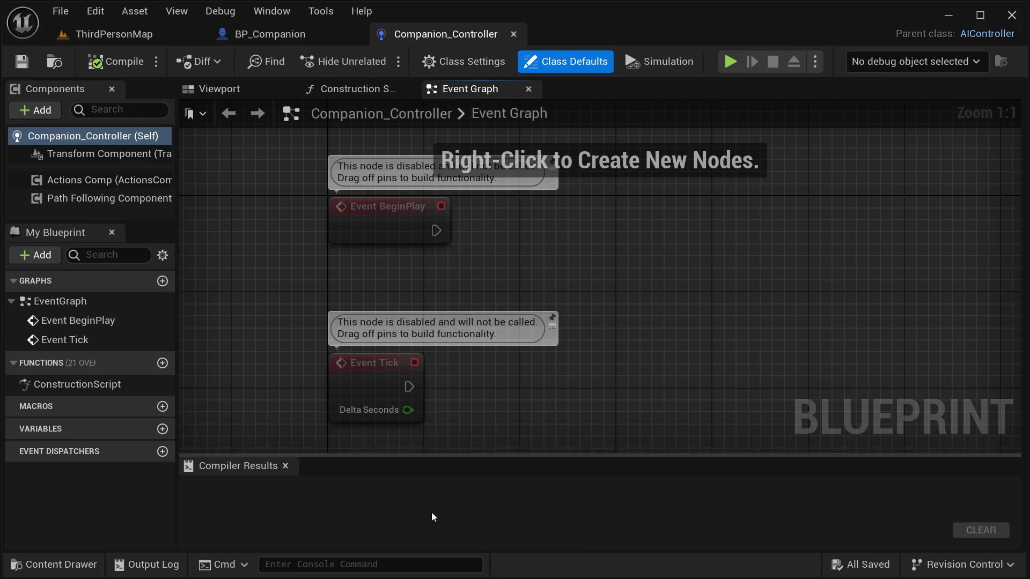
drag(444, 454, 444, 507)
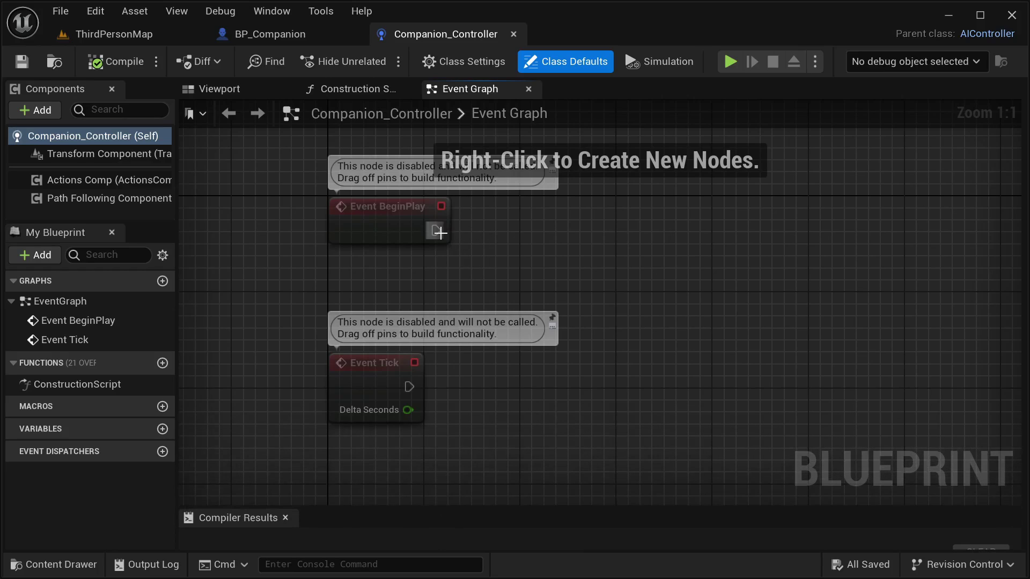
drag(435, 231, 585, 239)
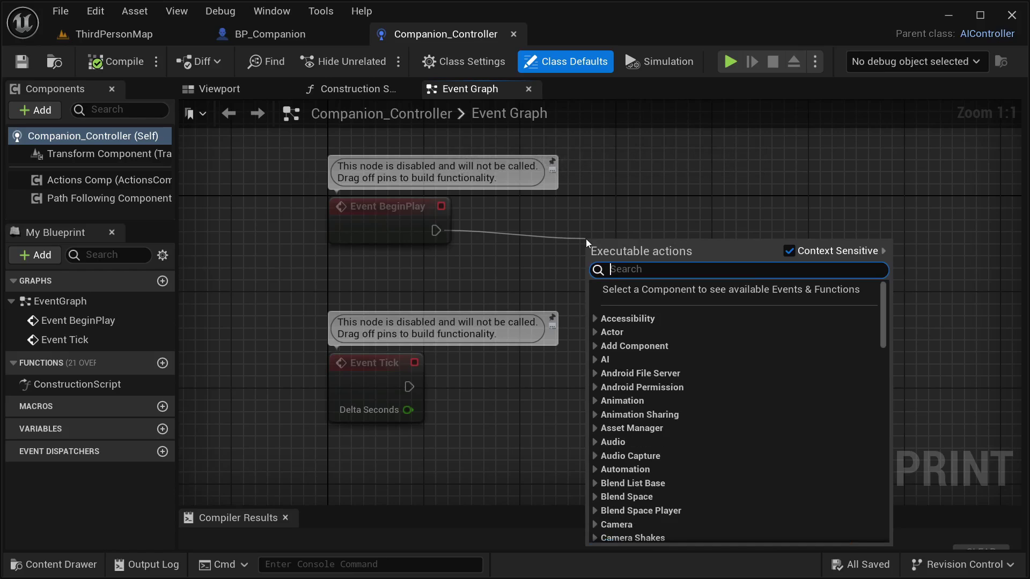
text(run beha)
key(Return)
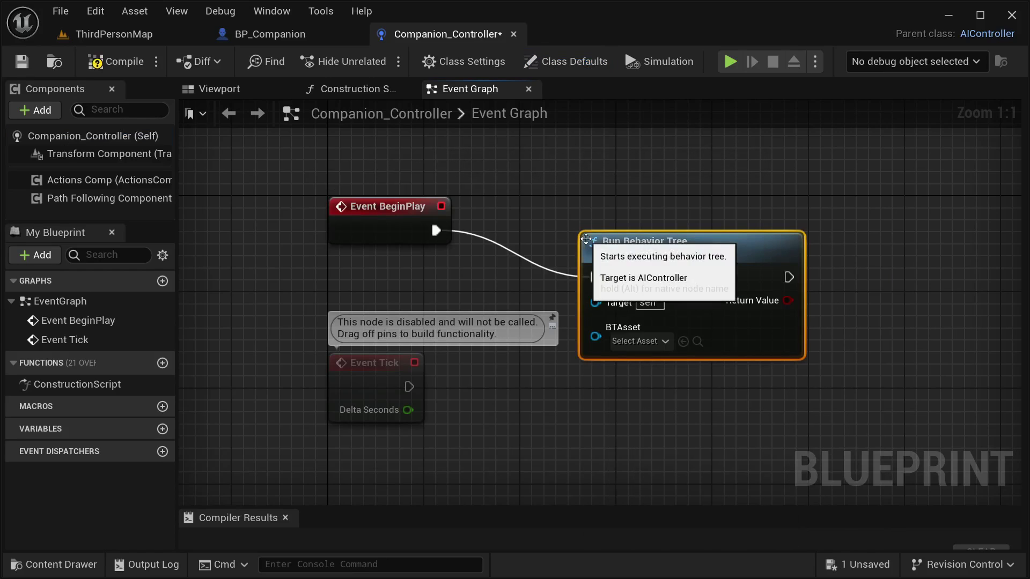
drag(650, 253, 723, 207)
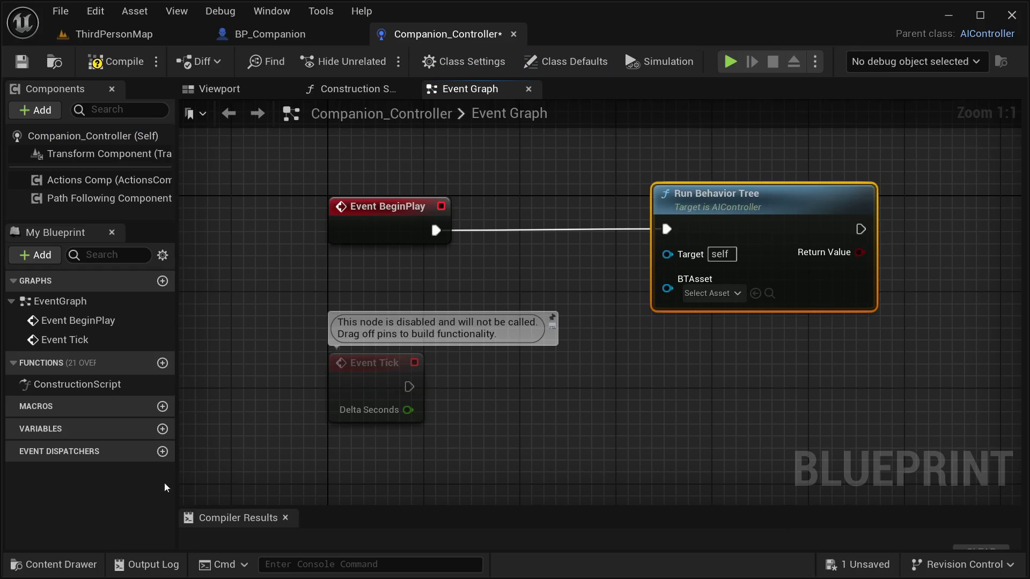
- Set the node's BTAsset to Companion_Behavior, then compile and save Companion_Controller
click(54, 564)
key(Left)
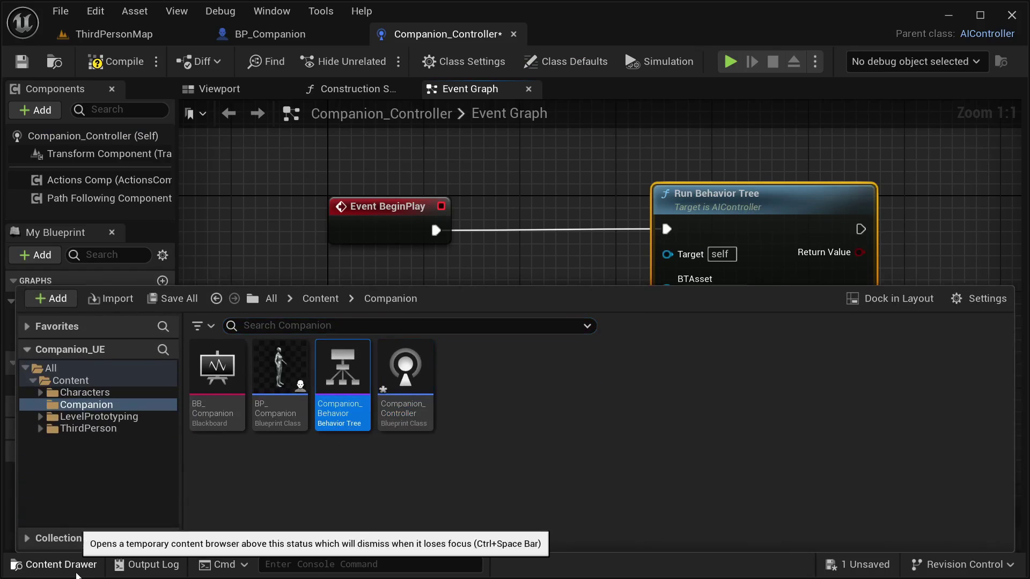
click(54, 564)
click(766, 293)
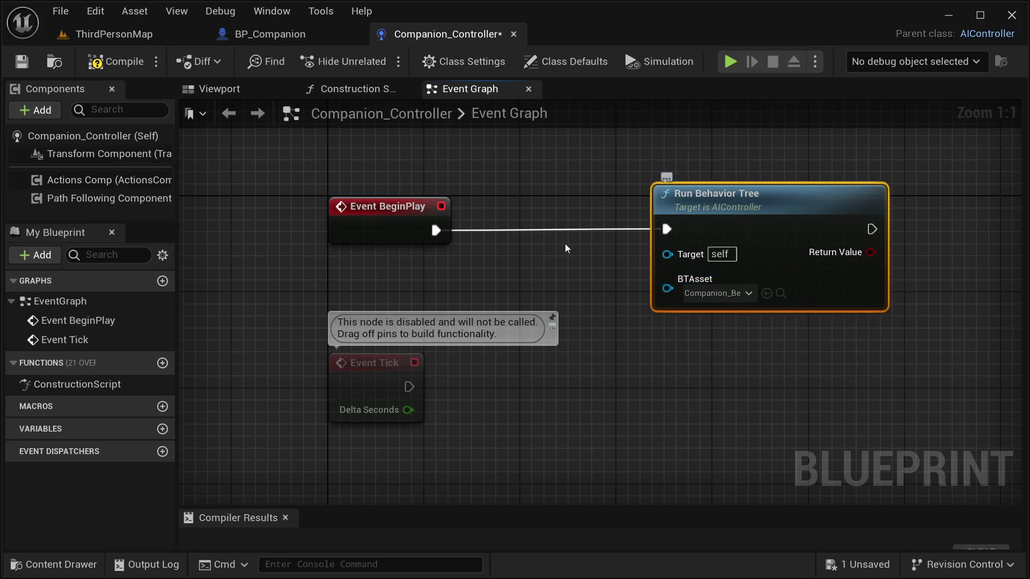
click(107, 63)
click(21, 63)
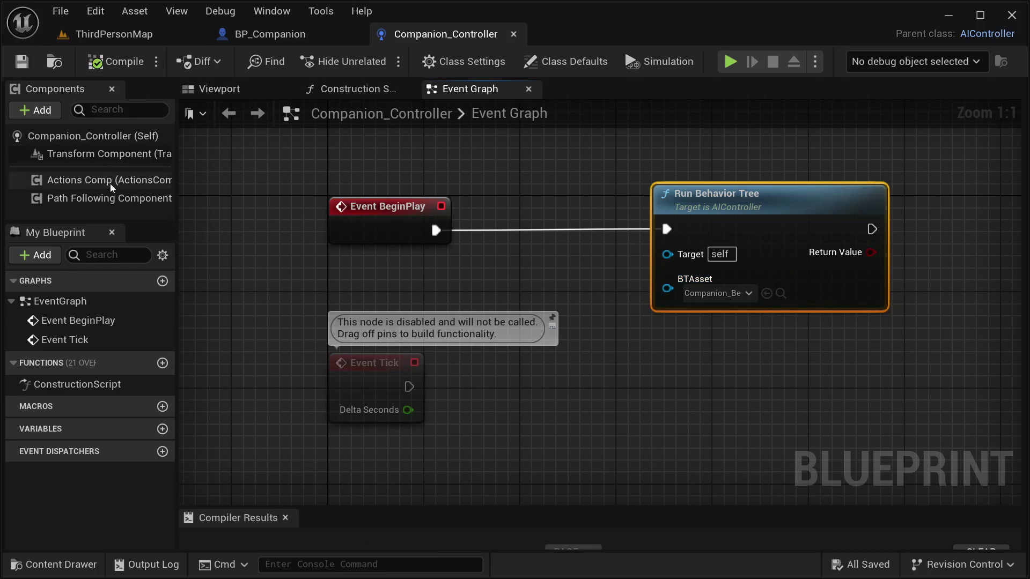